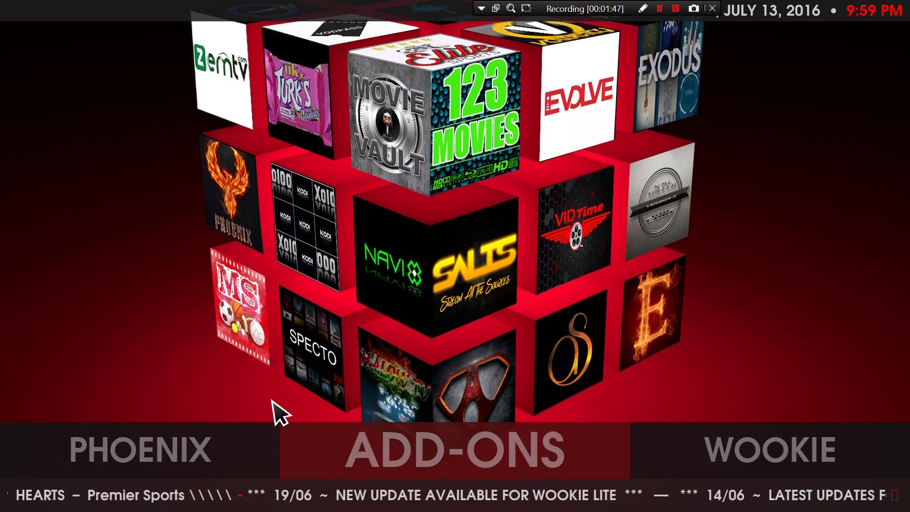
# Step: Open the Videos: Add-ons grid from the ADD-ONS bar on the Kodi home screen
pyautogui.click(317, 470)
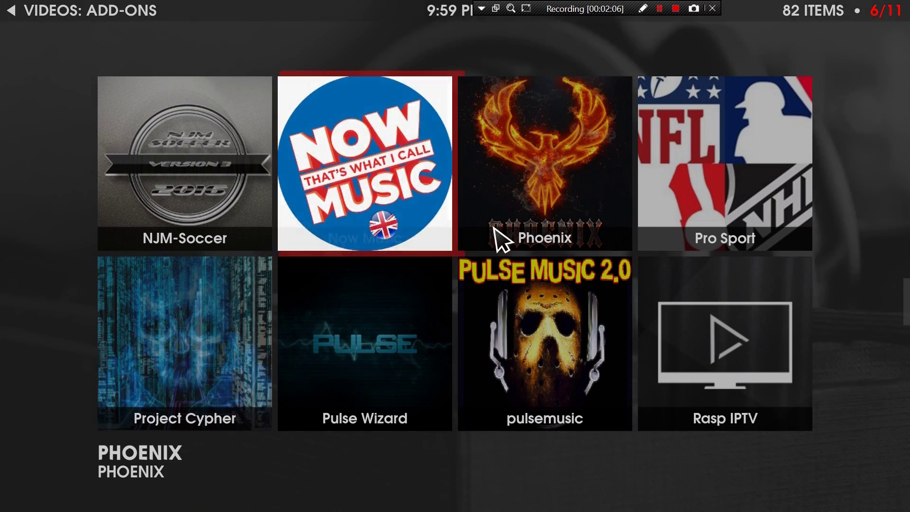
pyautogui.scroll(1, 589, 230)
pyautogui.scroll(4, 594, 231)
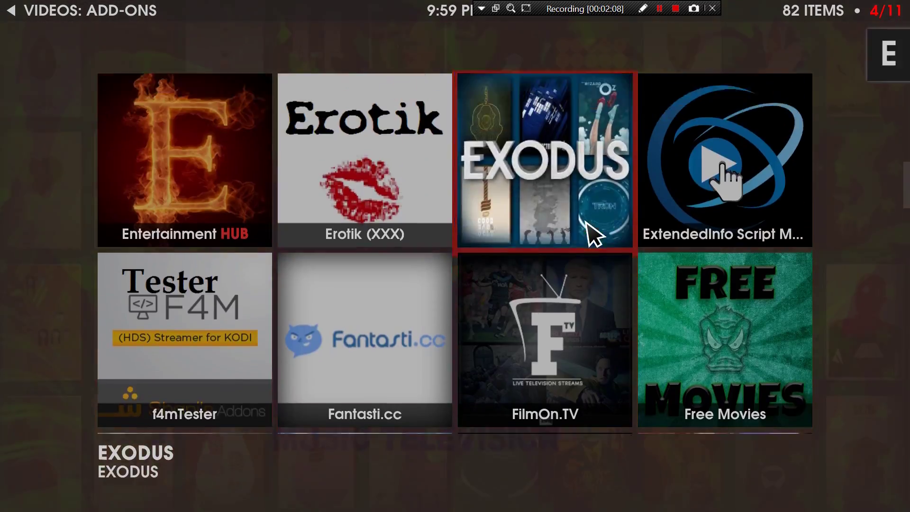
pyautogui.scroll(-4, 590, 230)
pyautogui.scroll(-2, 589, 230)
pyautogui.scroll(-1, 590, 230)
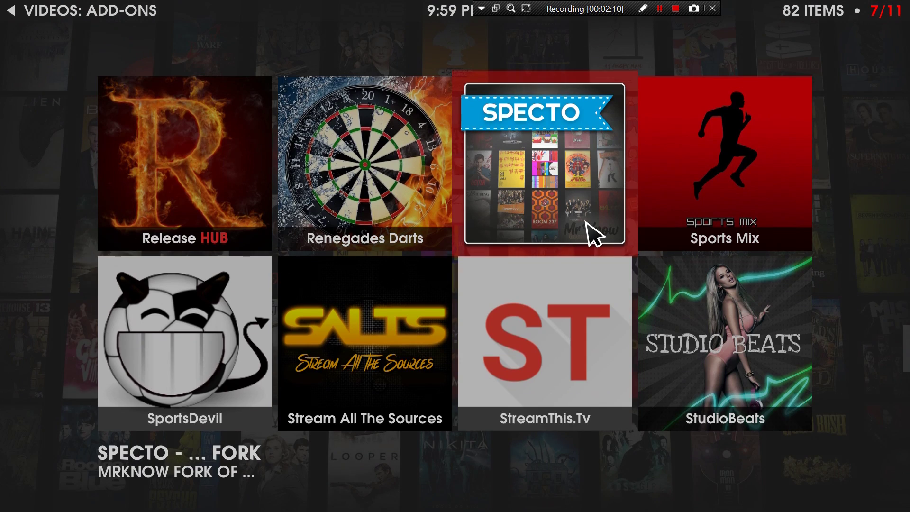
pyautogui.scroll(1, 590, 230)
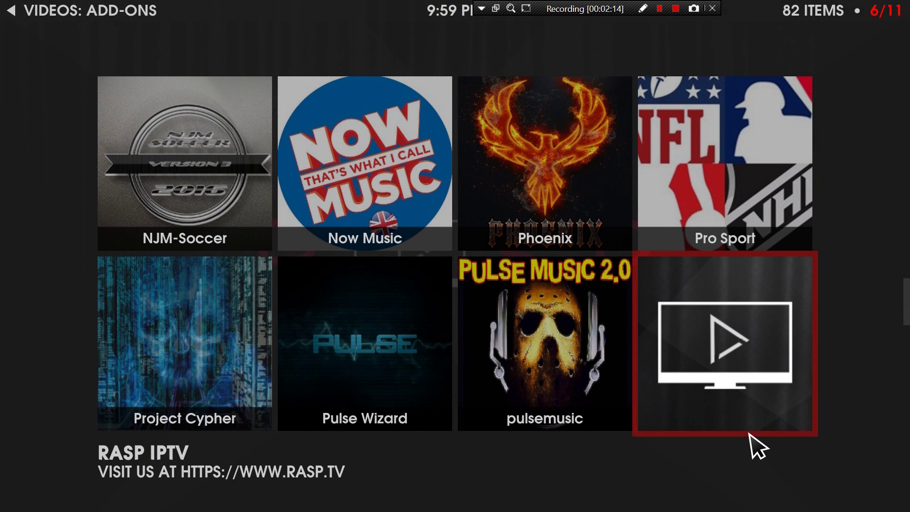
# Step: Launch the Rasp IPTV add-on and go into its Channels categories
pyautogui.click(732, 362)
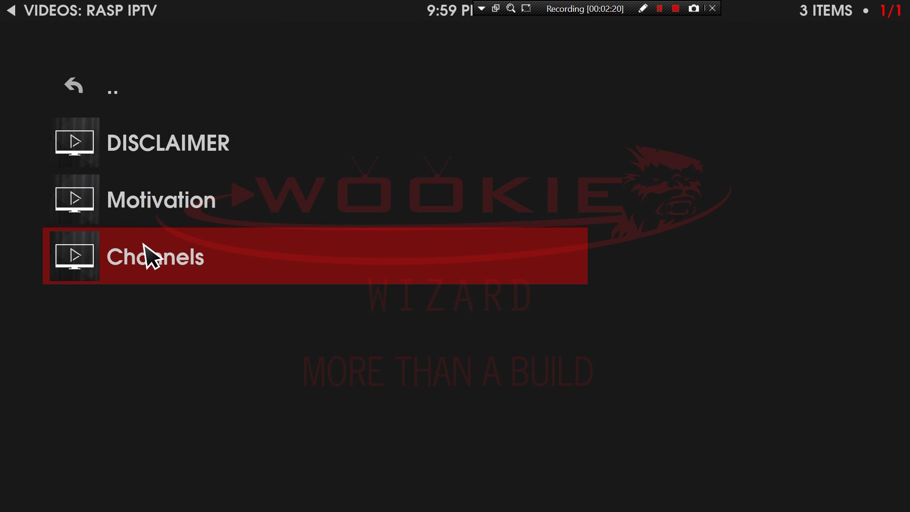
pyautogui.click(130, 264)
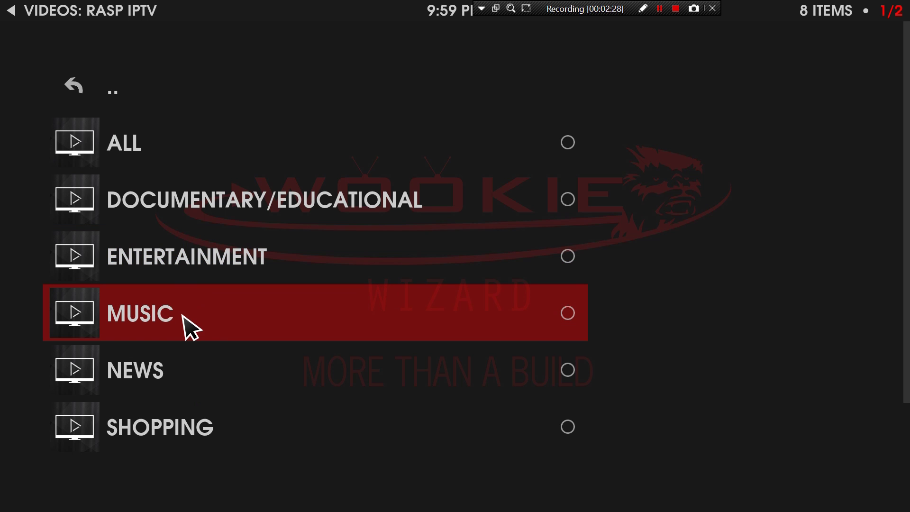
pyautogui.scroll(-1, 179, 340)
pyautogui.scroll(-1, 179, 340)
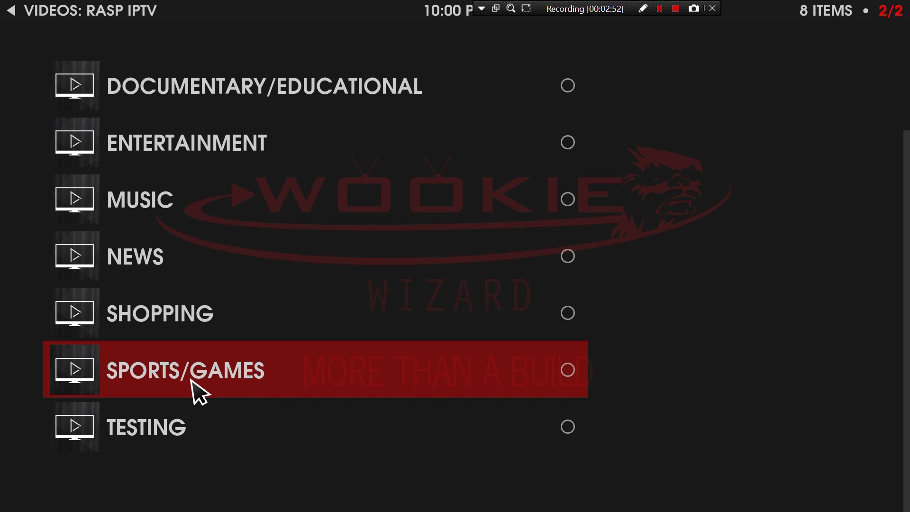
pyautogui.scroll(2, 207, 381)
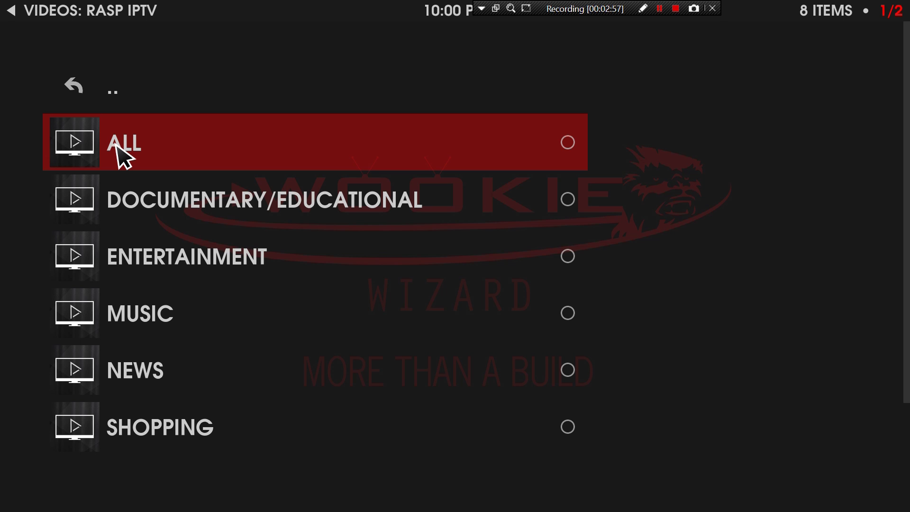
# Step: From the ALL channel list, play QVC HD, VERSUS and VEVO Hits HD, stopping each stream
pyautogui.click(116, 146)
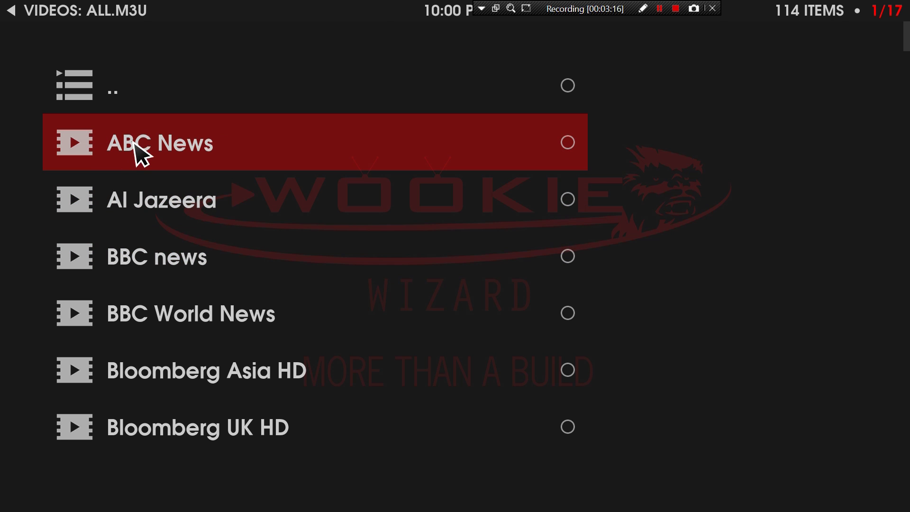
pyautogui.scroll(-4, 177, 284)
pyautogui.scroll(-1, 186, 302)
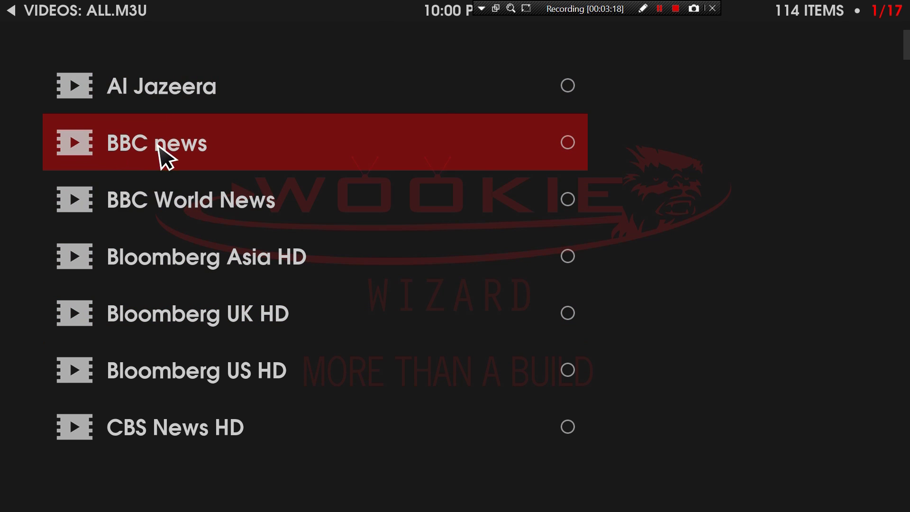
pyautogui.scroll(-1, 174, 254)
pyautogui.scroll(-1, 171, 255)
pyautogui.scroll(-2, 171, 255)
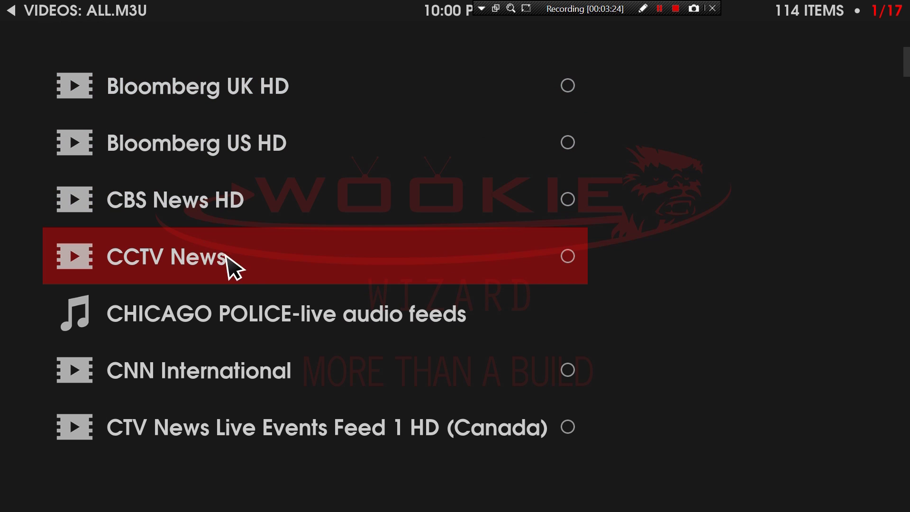
pyautogui.scroll(-1, 235, 262)
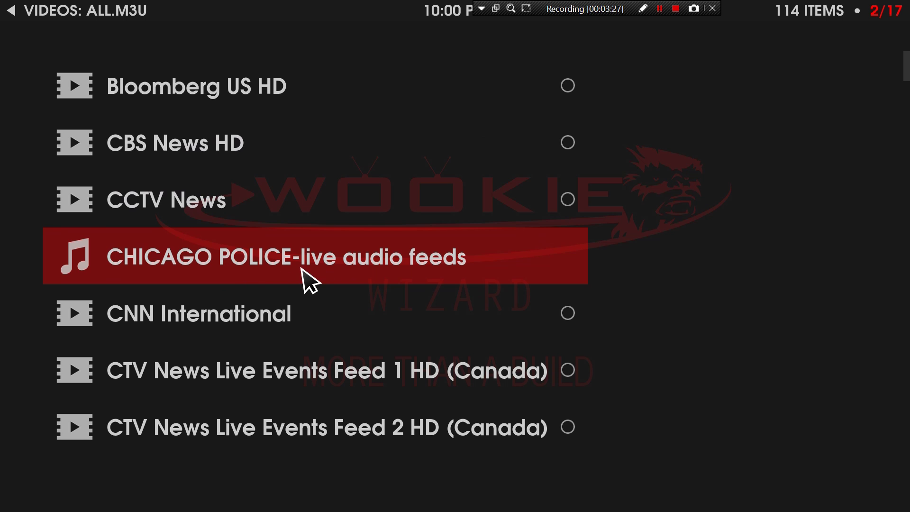
pyautogui.scroll(-1, 311, 301)
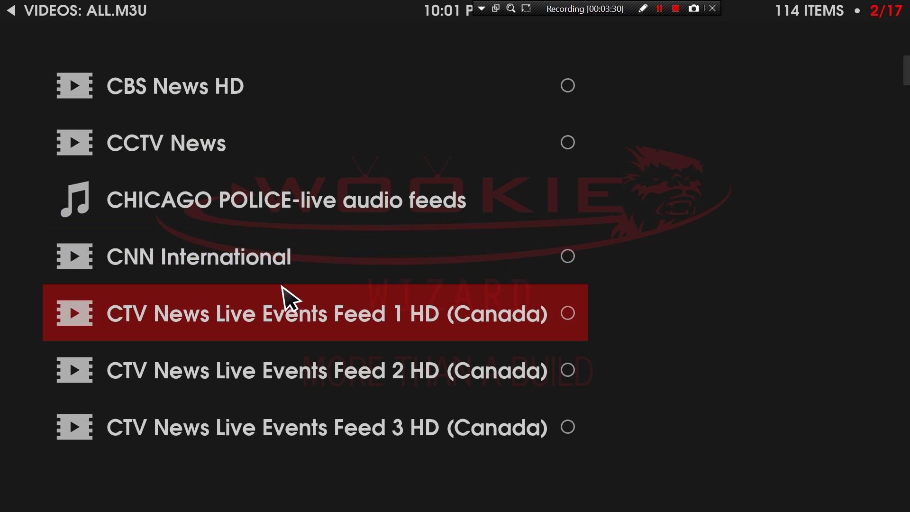
pyautogui.scroll(-2, 285, 299)
pyautogui.scroll(-2, 284, 299)
pyautogui.scroll(-2, 285, 299)
pyautogui.scroll(-2, 284, 299)
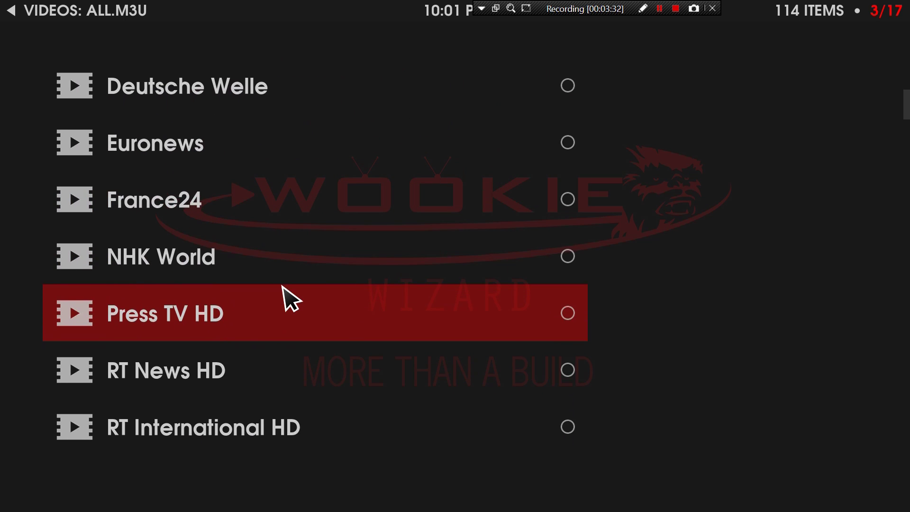
pyautogui.scroll(-3, 285, 299)
pyautogui.scroll(-2, 284, 299)
pyautogui.scroll(-2, 285, 298)
pyautogui.scroll(-2, 285, 299)
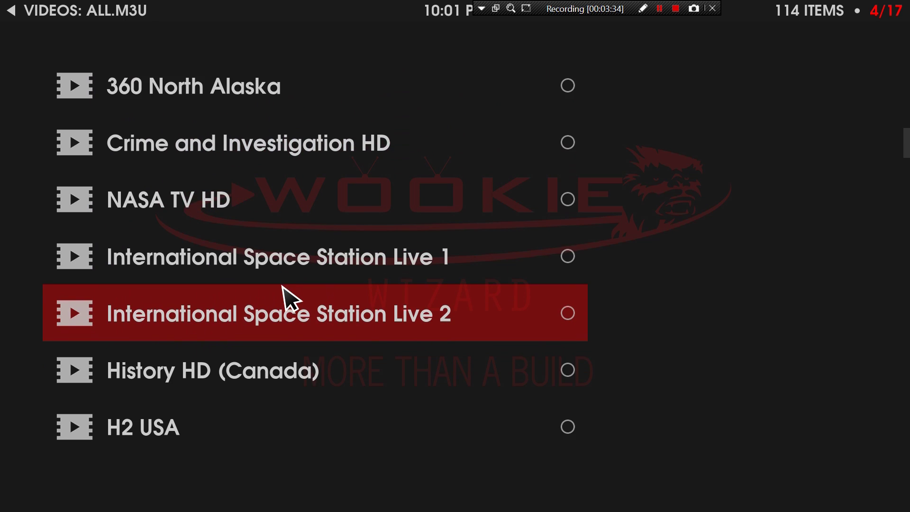
pyautogui.scroll(-2, 285, 299)
pyautogui.scroll(-1, 282, 287)
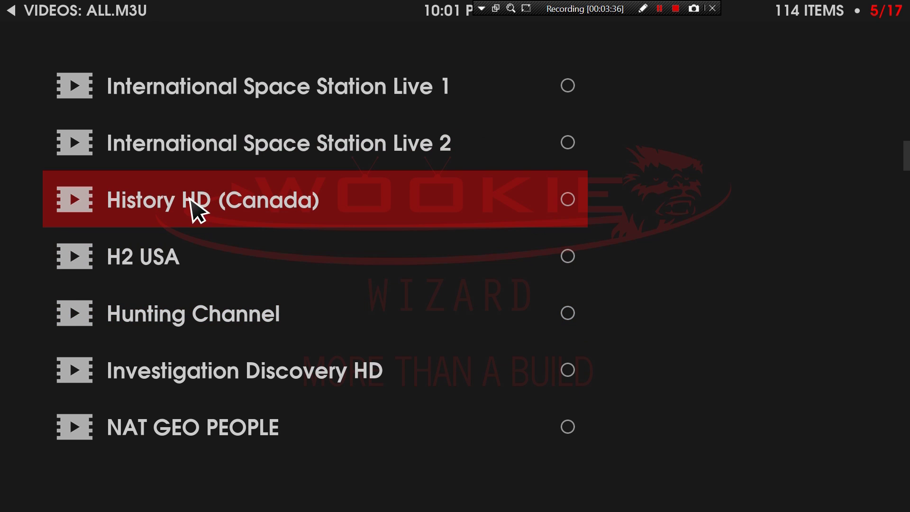
pyautogui.scroll(-2, 299, 264)
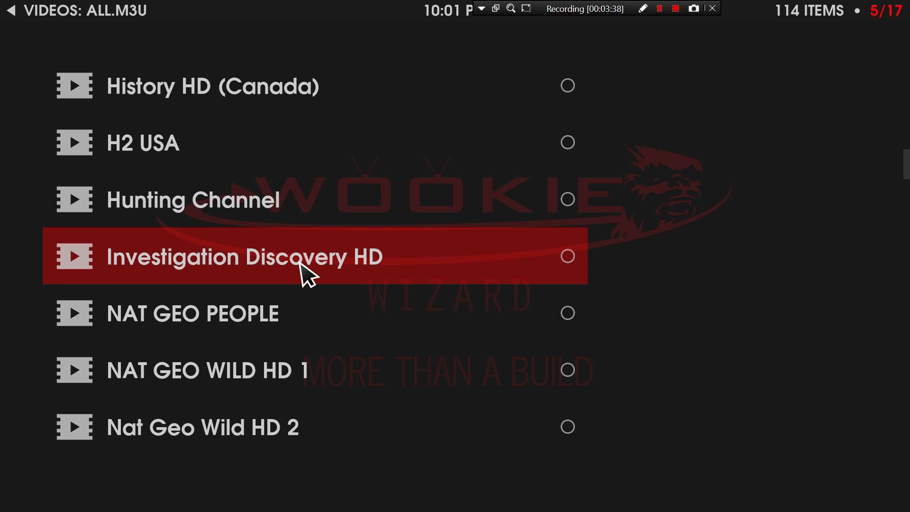
pyautogui.scroll(-2, 281, 214)
pyautogui.scroll(-2, 277, 239)
pyautogui.scroll(-2, 278, 239)
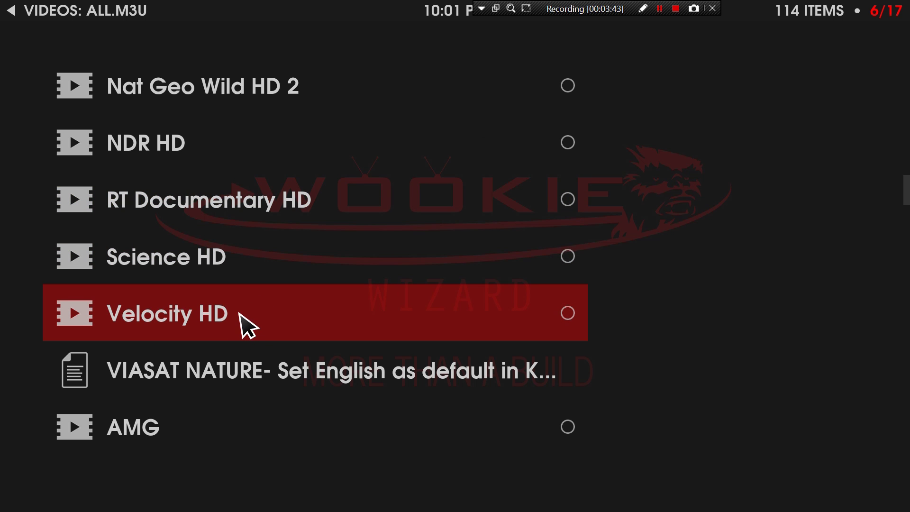
pyautogui.scroll(-1, 270, 257)
pyautogui.scroll(-2, 270, 258)
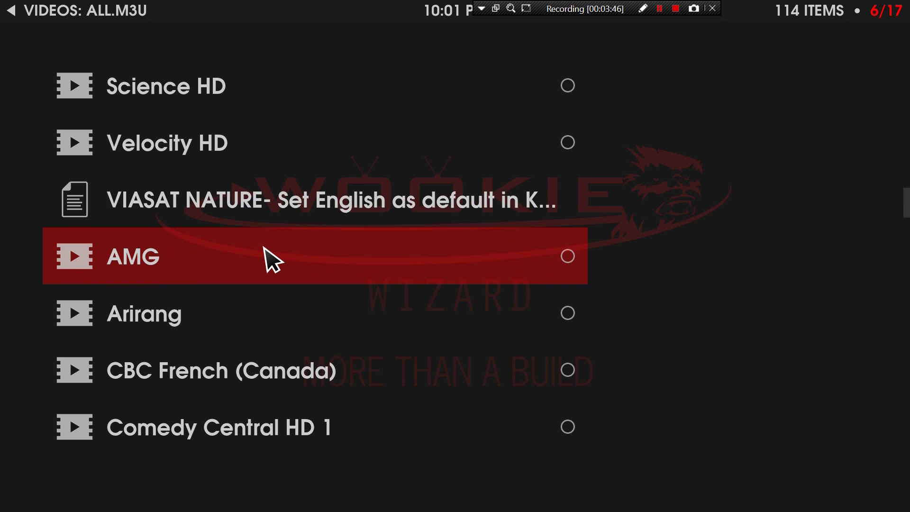
pyautogui.scroll(-2, 271, 258)
pyautogui.scroll(-2, 270, 258)
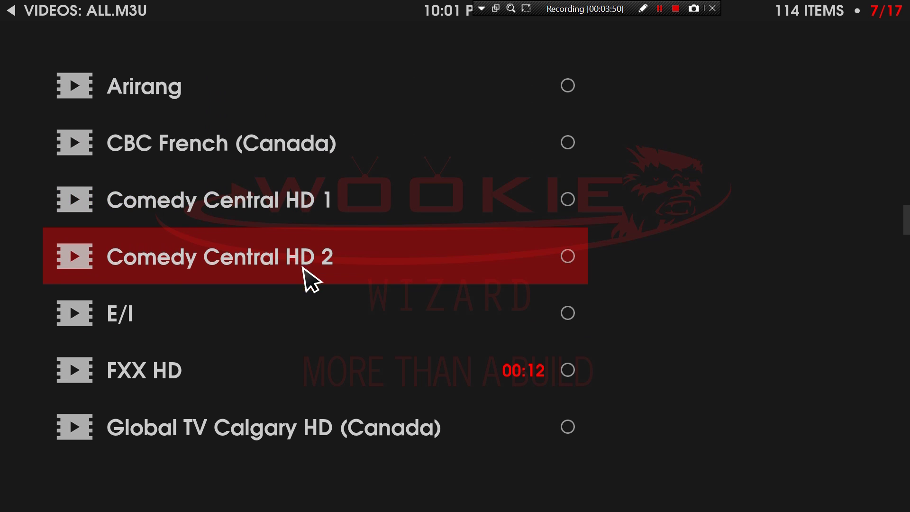
pyautogui.scroll(-1, 306, 277)
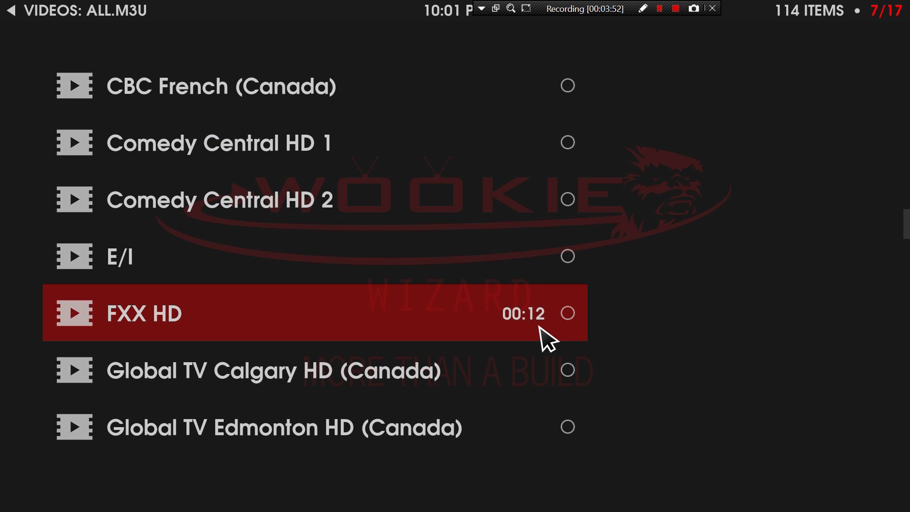
pyautogui.scroll(-1, 291, 290)
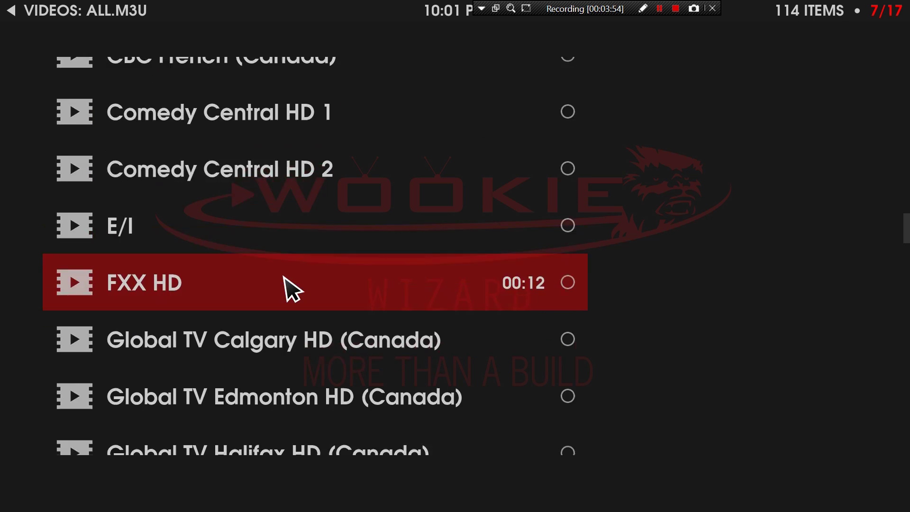
pyautogui.scroll(-3, 285, 290)
pyautogui.scroll(-2, 284, 288)
pyautogui.scroll(-2, 285, 285)
pyautogui.scroll(-3, 285, 288)
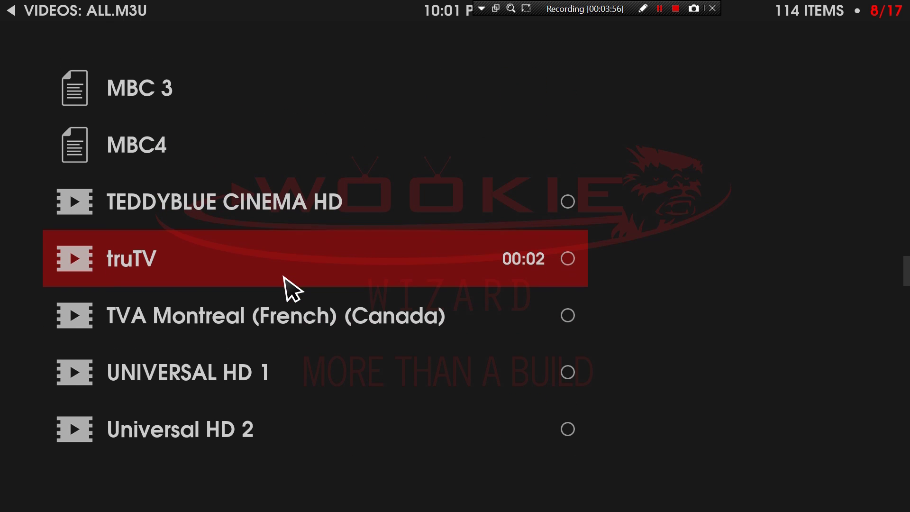
pyautogui.scroll(-3, 373, 255)
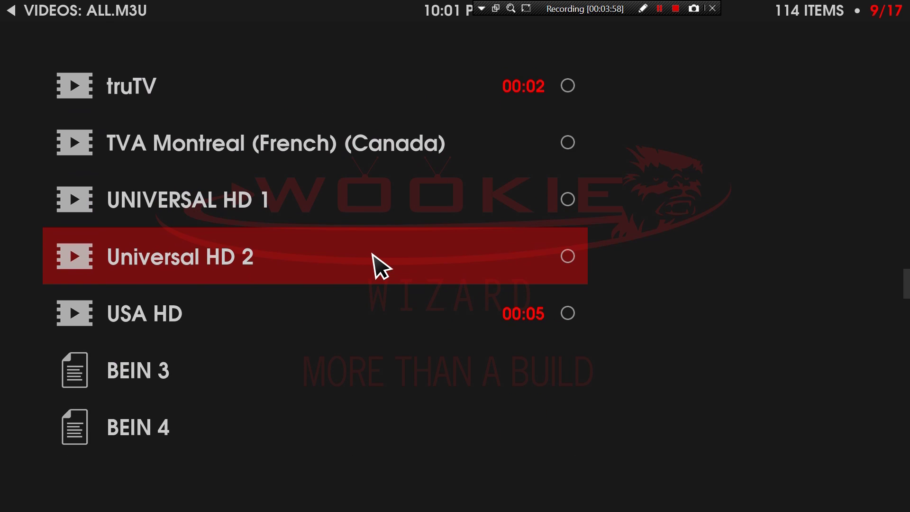
pyautogui.scroll(-1, 373, 256)
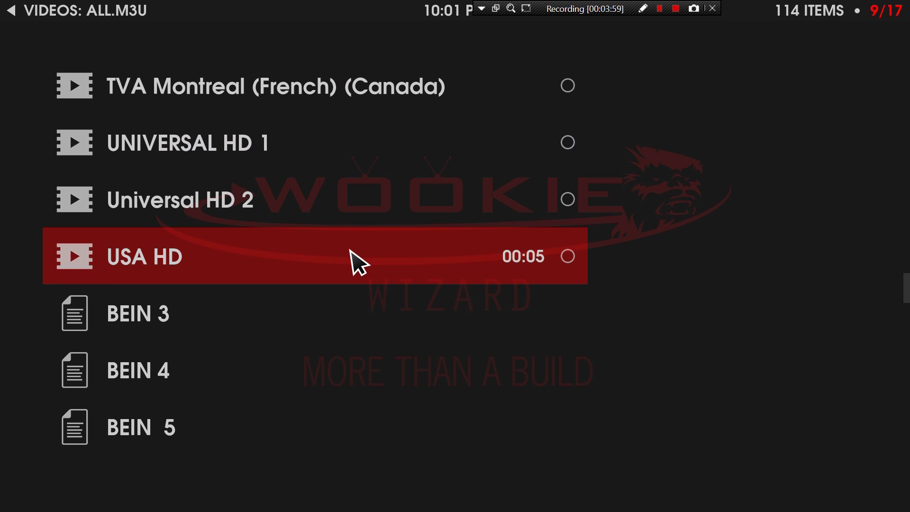
pyautogui.scroll(-3, 350, 250)
pyautogui.scroll(-4, 350, 250)
pyautogui.scroll(-3, 350, 250)
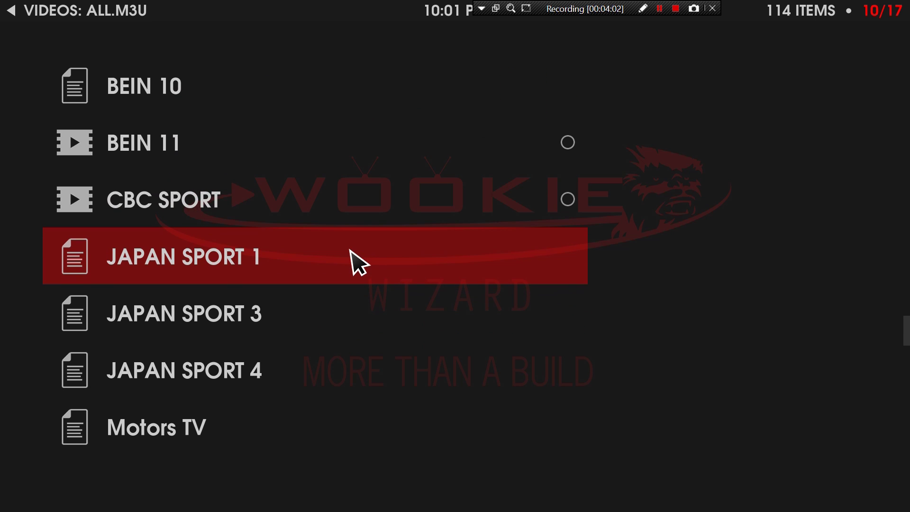
pyautogui.scroll(-2, 359, 249)
pyautogui.scroll(-2, 360, 246)
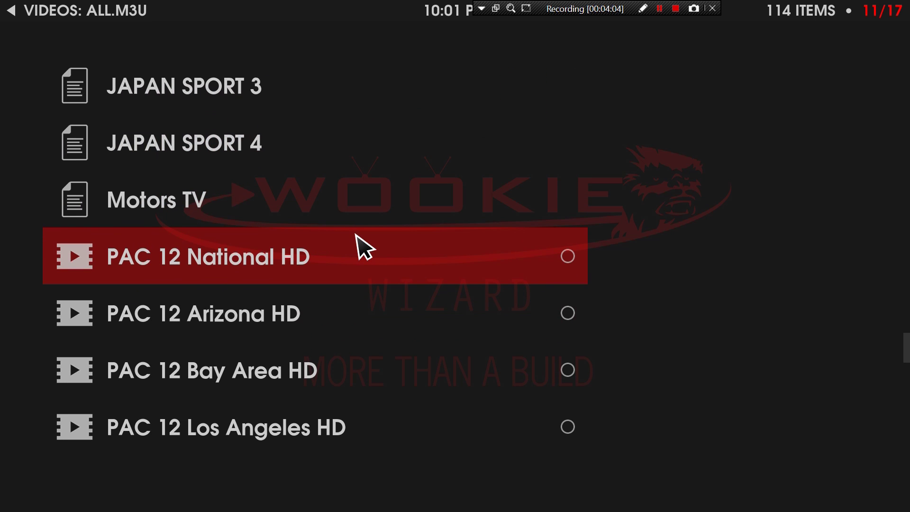
pyautogui.scroll(-4, 358, 248)
pyautogui.scroll(-2, 358, 248)
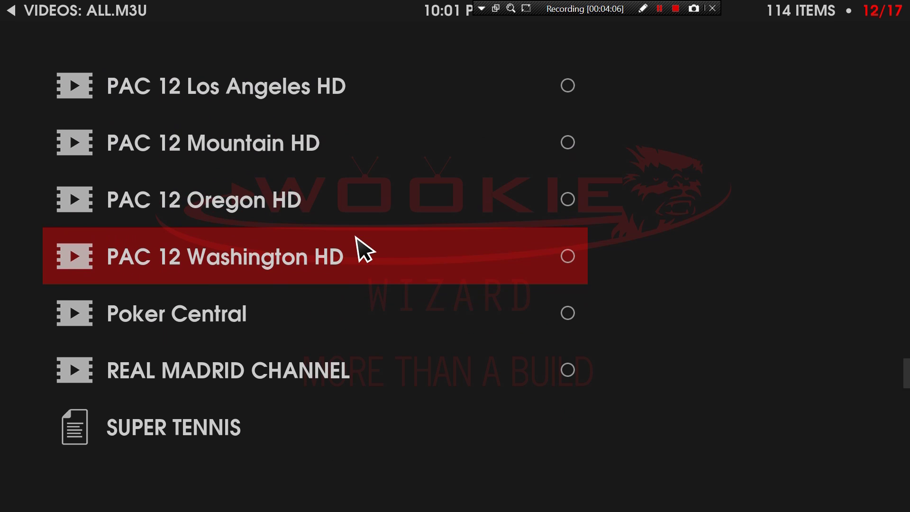
pyautogui.scroll(-2, 358, 249)
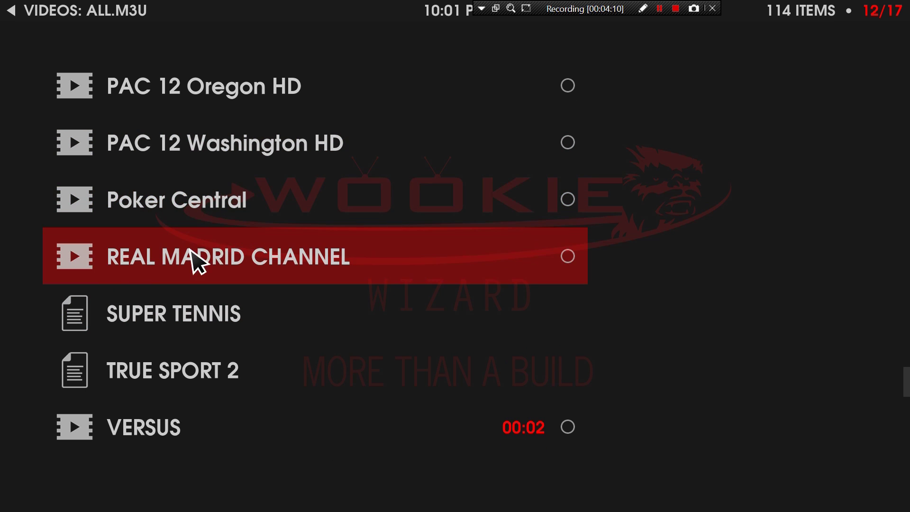
pyautogui.scroll(-2, 310, 213)
pyautogui.scroll(-2, 316, 261)
pyautogui.scroll(-2, 315, 261)
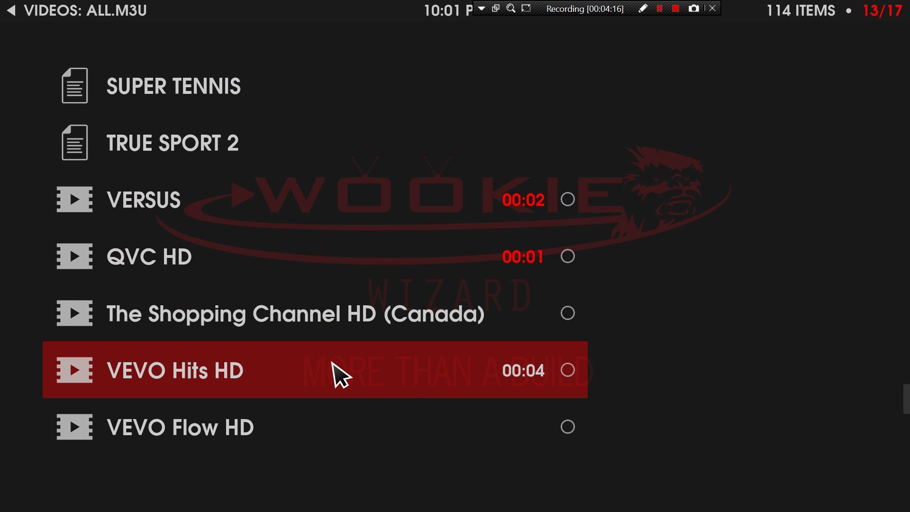
pyautogui.scroll(-3, 340, 374)
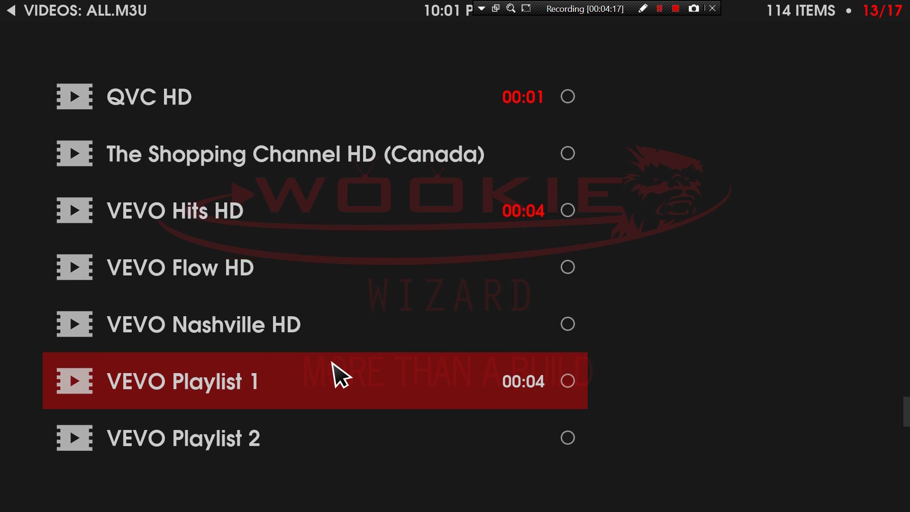
pyautogui.scroll(-2, 340, 373)
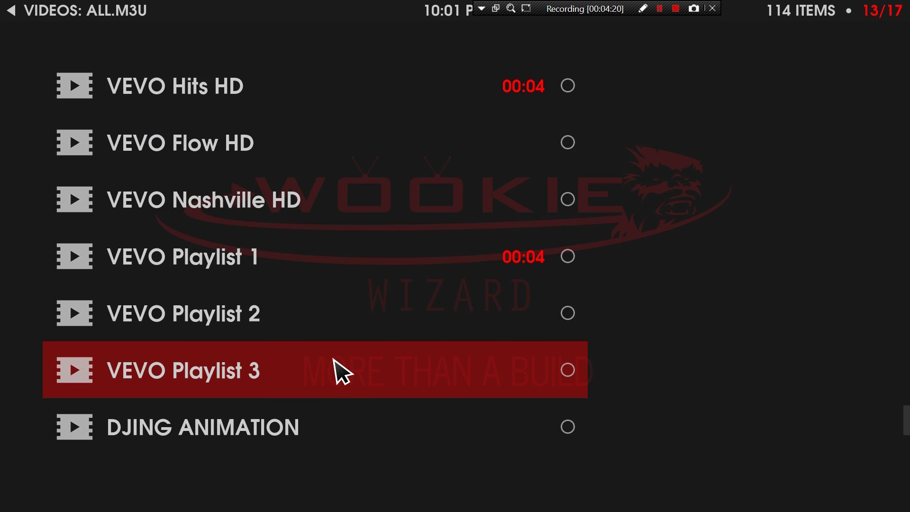
pyautogui.scroll(-2, 389, 335)
pyautogui.scroll(-2, 388, 336)
pyautogui.scroll(-2, 388, 335)
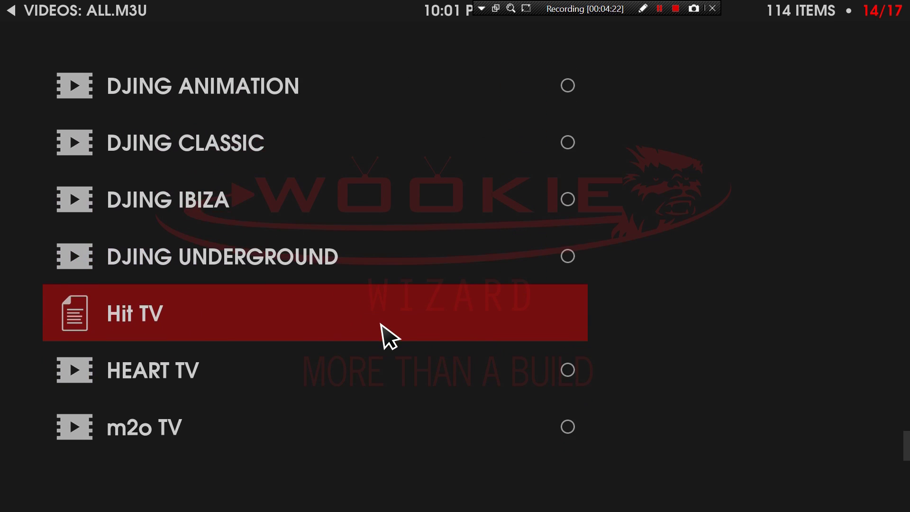
pyautogui.scroll(-3, 388, 336)
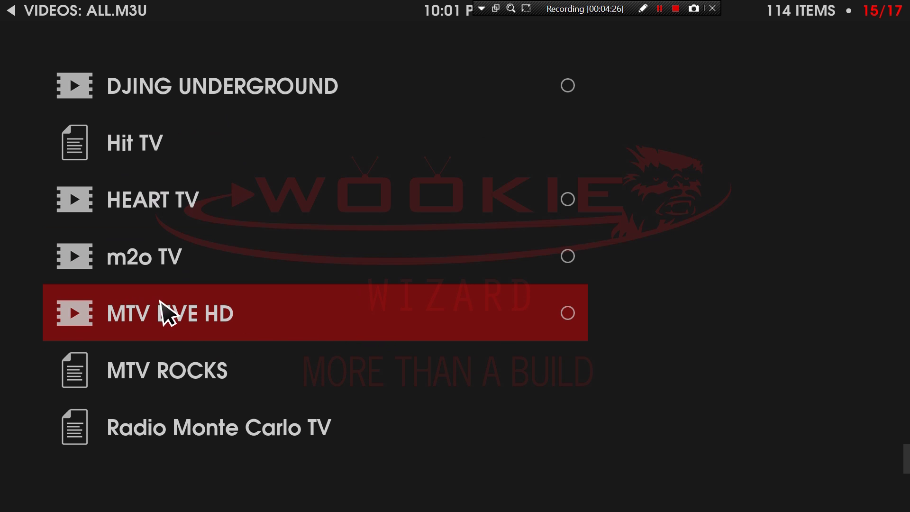
pyautogui.scroll(5, 160, 302)
pyautogui.scroll(6, 211, 291)
pyautogui.scroll(3, 211, 291)
pyautogui.scroll(2, 211, 291)
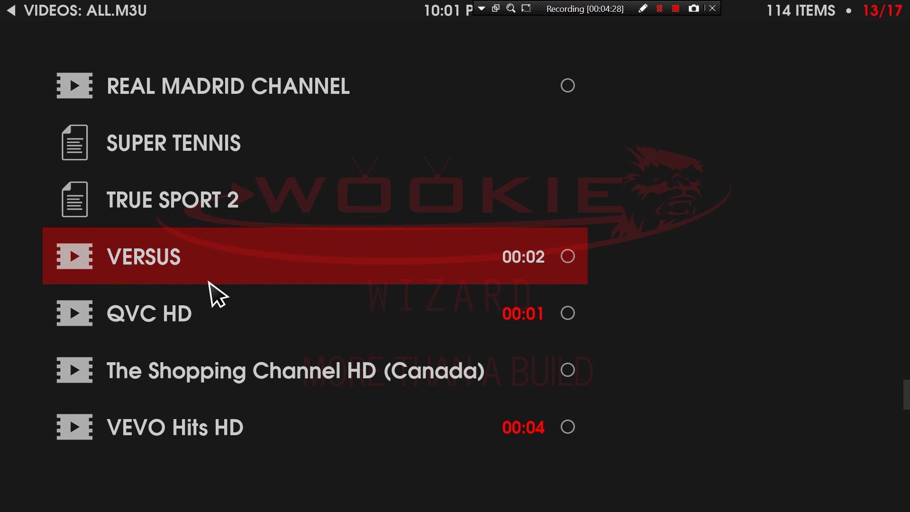
pyautogui.scroll(2, 256, 276)
pyautogui.scroll(3, 256, 276)
pyautogui.scroll(4, 257, 276)
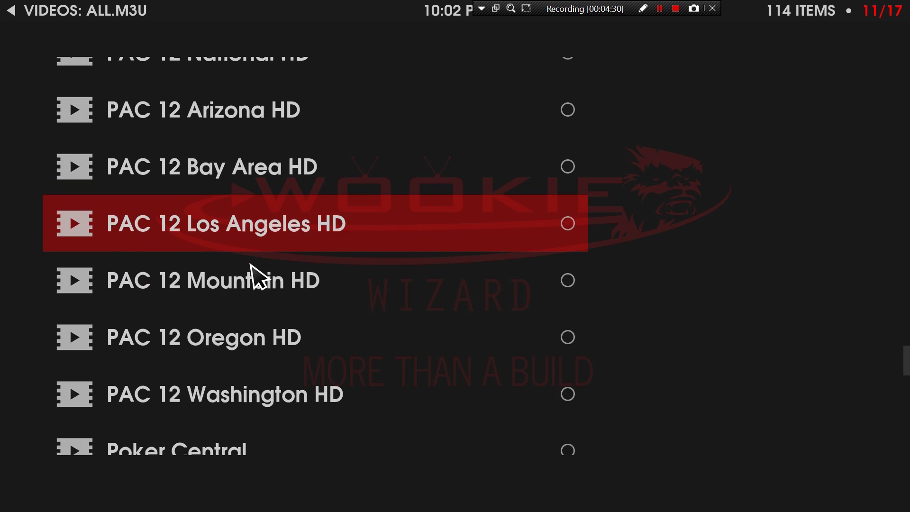
pyautogui.scroll(3, 256, 276)
pyautogui.scroll(2, 253, 270)
pyautogui.scroll(3, 252, 270)
pyautogui.scroll(3, 253, 270)
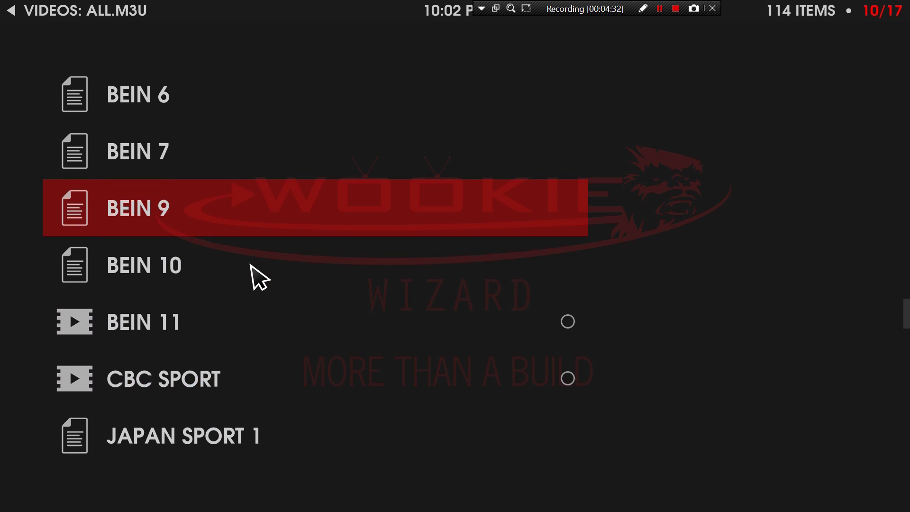
pyautogui.scroll(2, 252, 270)
pyautogui.scroll(2, 253, 270)
pyautogui.scroll(1, 254, 274)
pyautogui.scroll(-20, 242, 271)
pyautogui.click(230, 268)
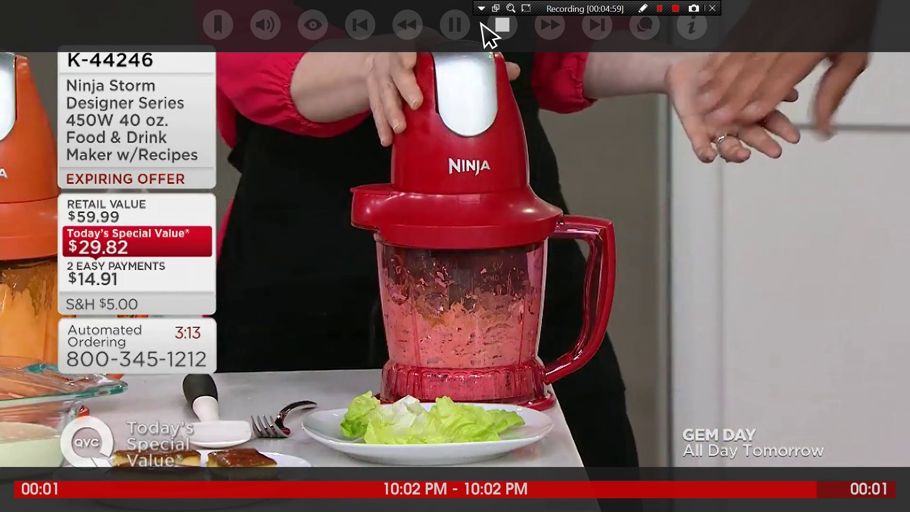
pyautogui.click(499, 29)
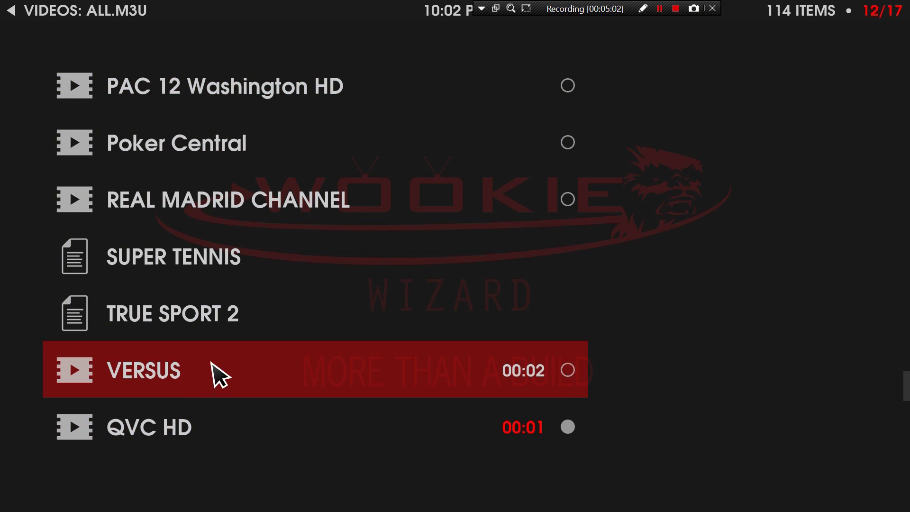
pyautogui.click(169, 372)
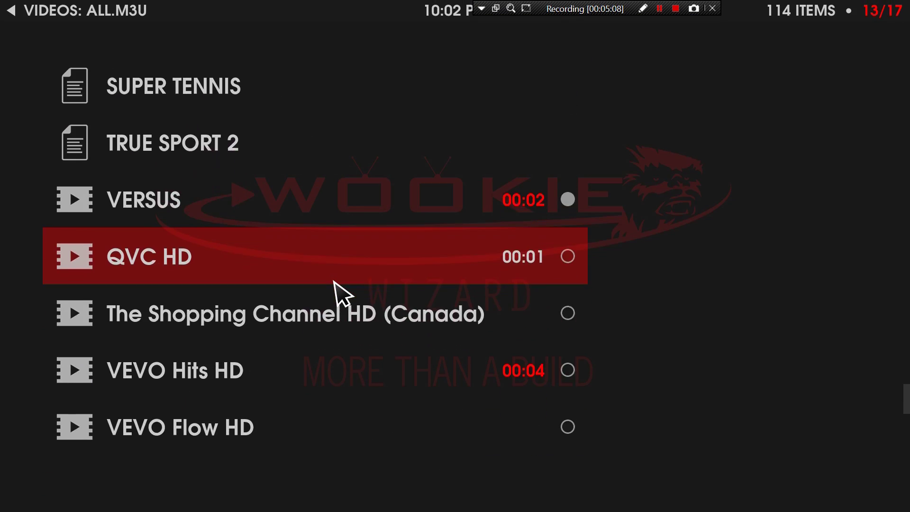
pyautogui.scroll(-2, 334, 282)
pyautogui.scroll(-1, 334, 282)
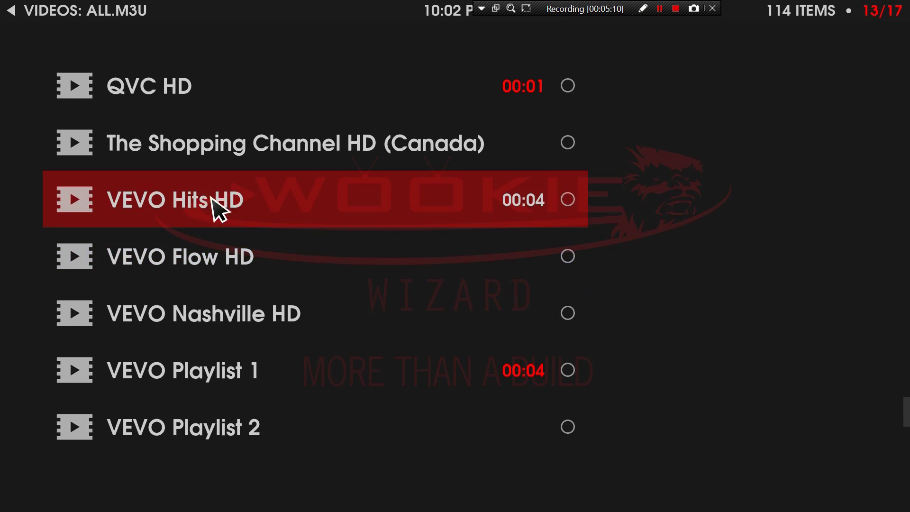
pyautogui.click(235, 204)
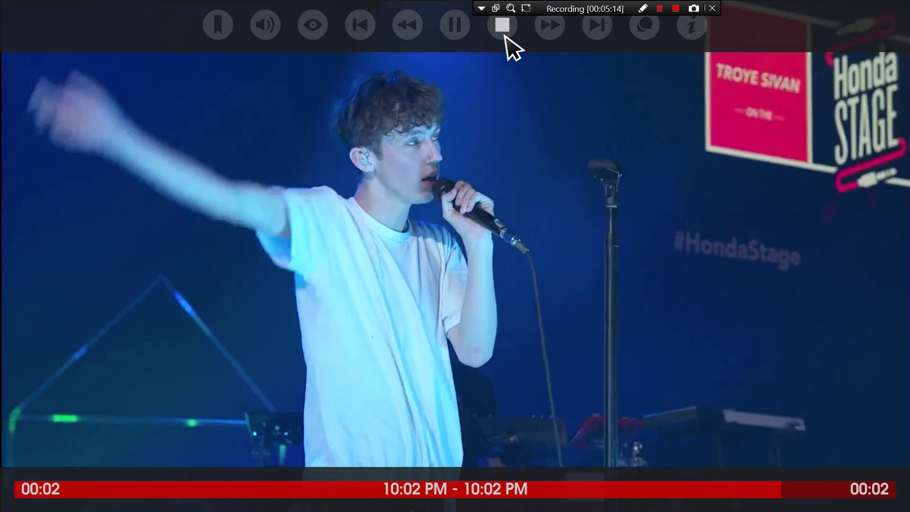
pyautogui.click(504, 32)
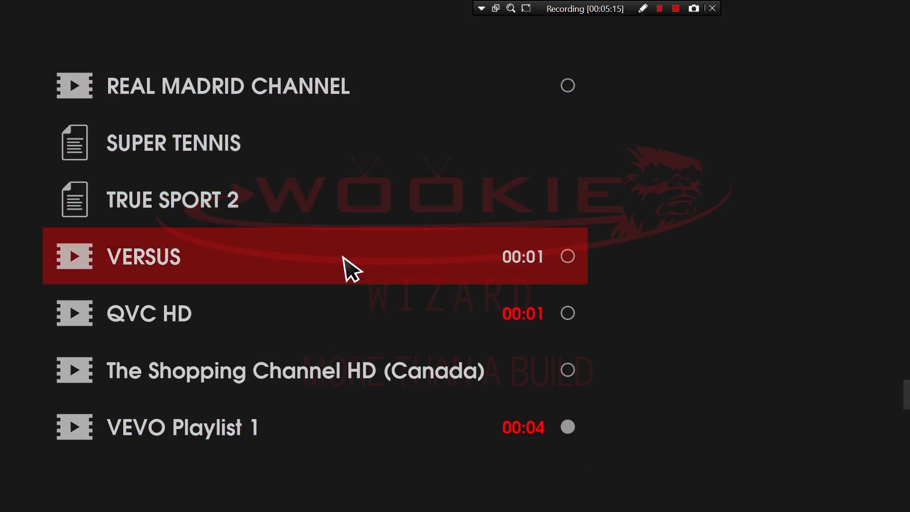
pyautogui.scroll(-3, 346, 264)
pyautogui.scroll(-4, 346, 264)
pyautogui.scroll(-4, 343, 259)
pyautogui.scroll(-4, 343, 257)
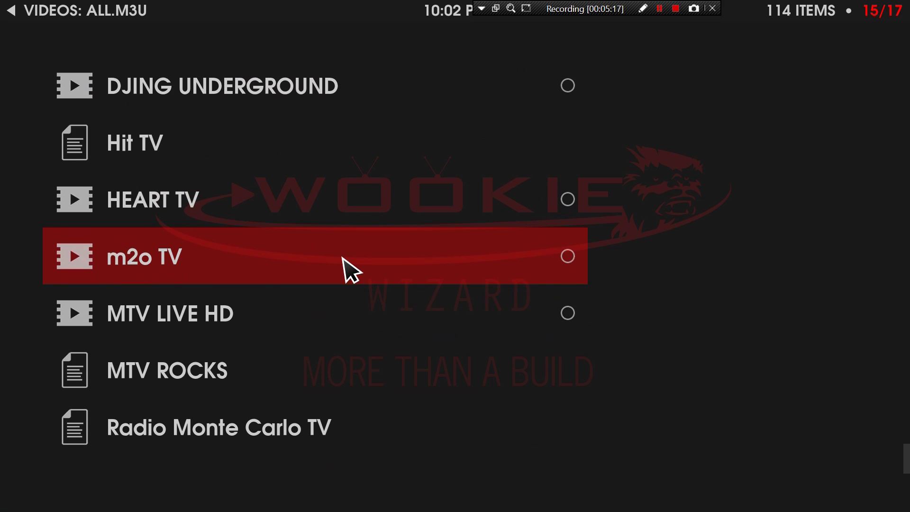
pyautogui.scroll(-6, 342, 257)
pyautogui.scroll(6, 343, 258)
pyautogui.scroll(5, 343, 258)
pyautogui.scroll(7, 343, 258)
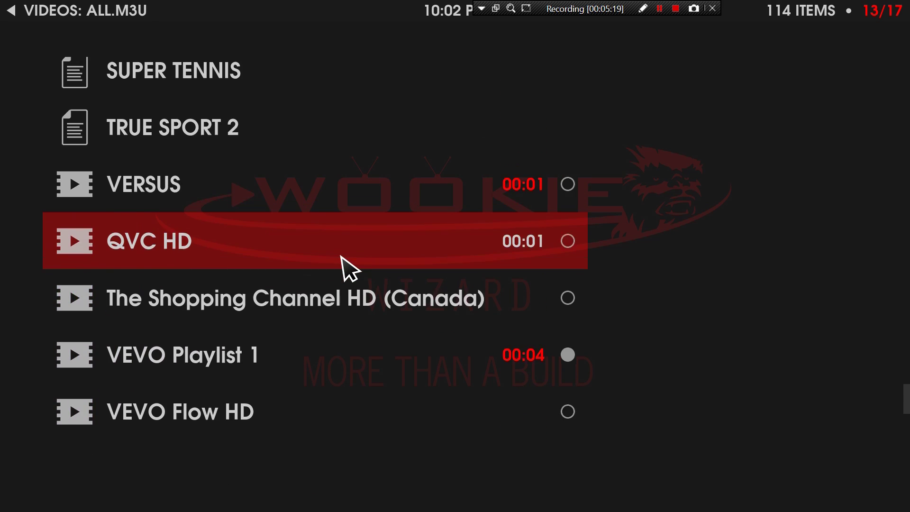
pyautogui.scroll(7, 341, 261)
pyautogui.scroll(2, 346, 260)
pyautogui.press('Escape')
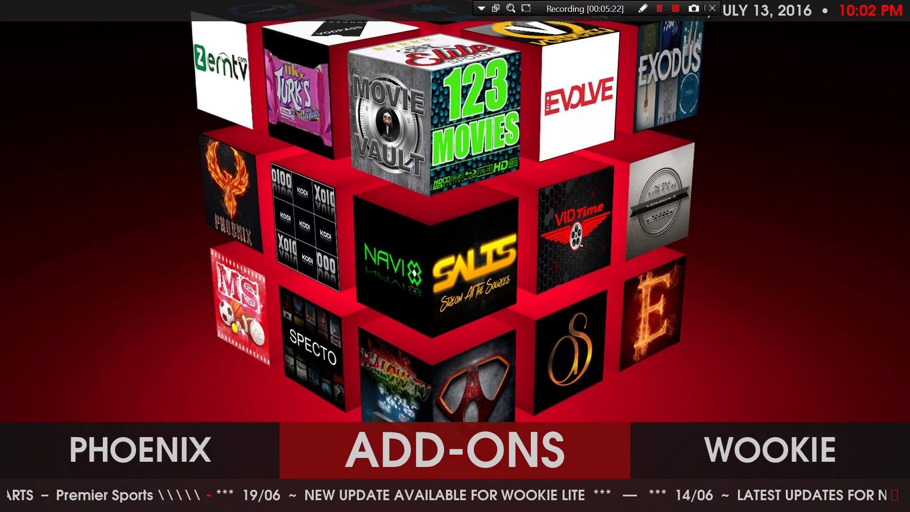
pyautogui.press('Right')
pyautogui.press('Right')
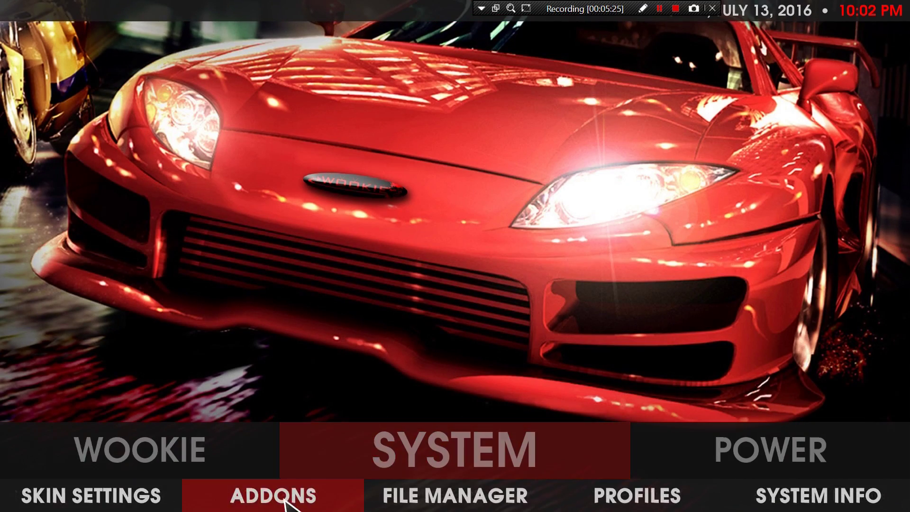
pyautogui.moveTo(456, 495)
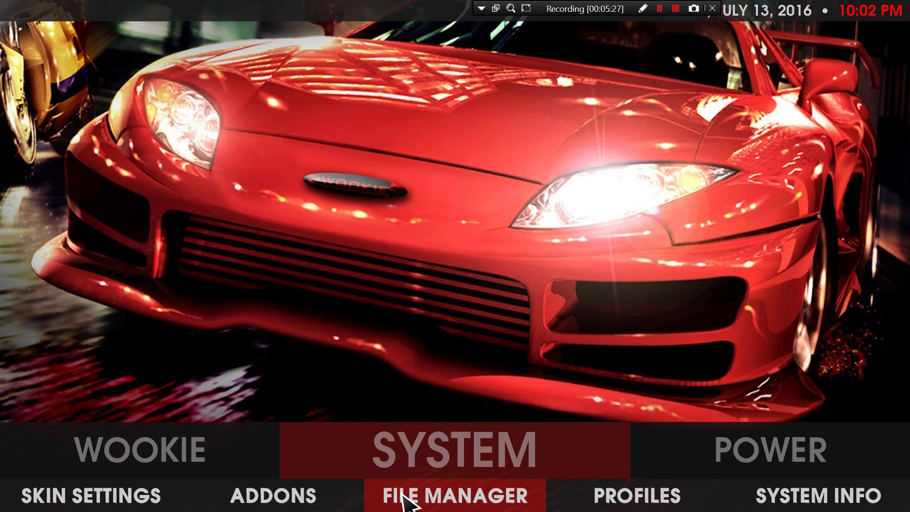
pyautogui.click(403, 498)
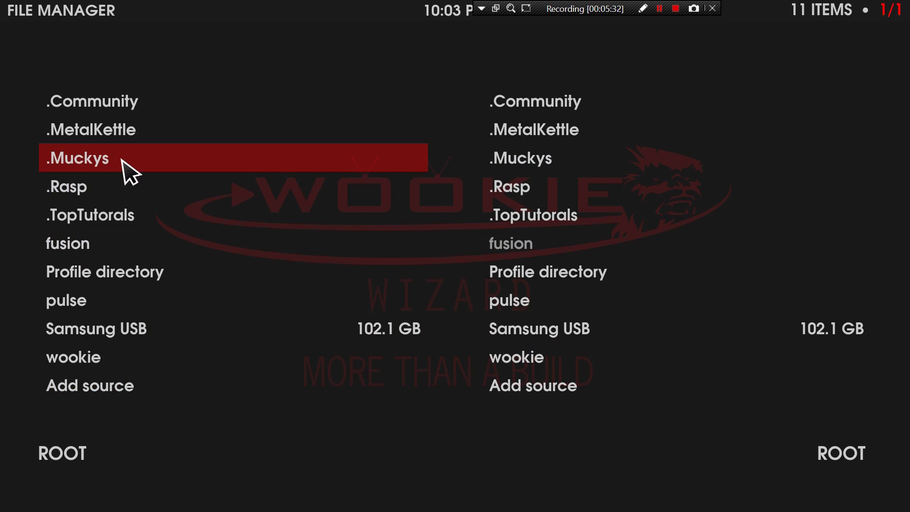
pyautogui.rightClick(110, 190)
pyautogui.click(163, 203)
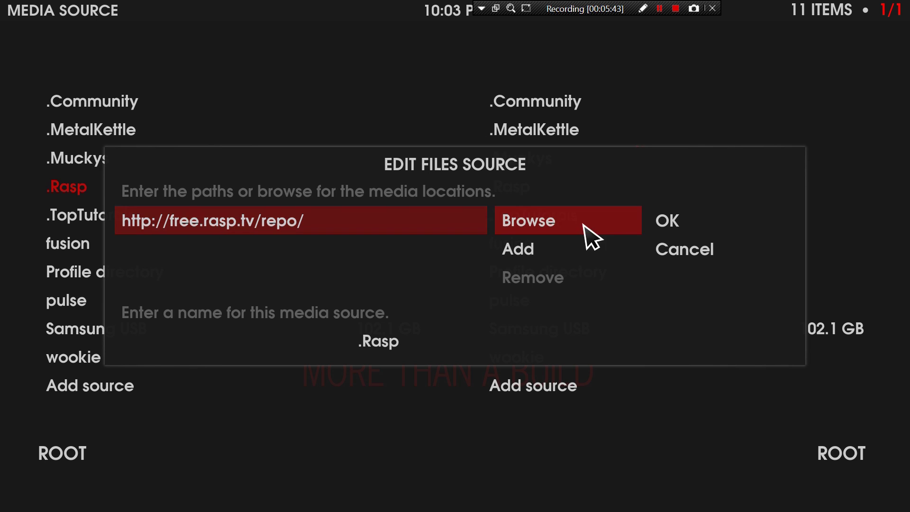
pyautogui.click(676, 229)
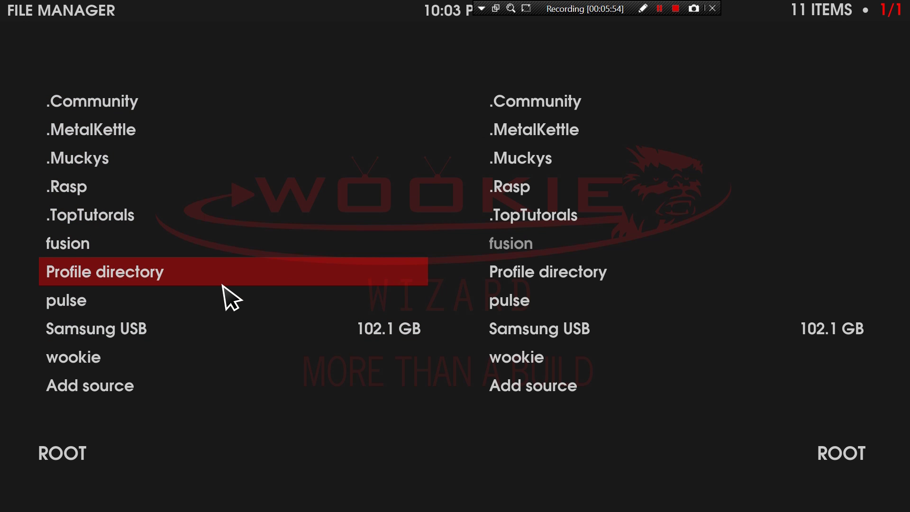
pyautogui.press('Escape')
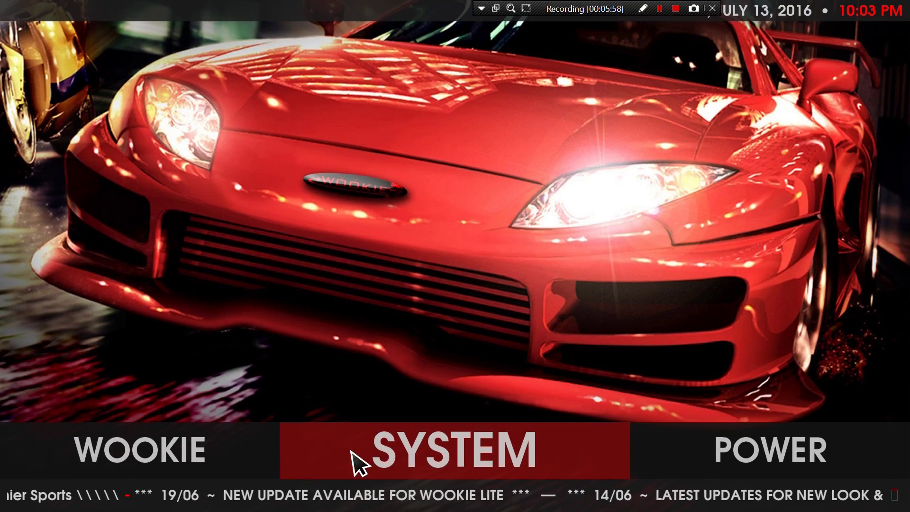
# Step: Check Rasp IPTV shows Enabled under Rasp Free Repository's video add-ons, then go back to the repository list
pyautogui.click(390, 463)
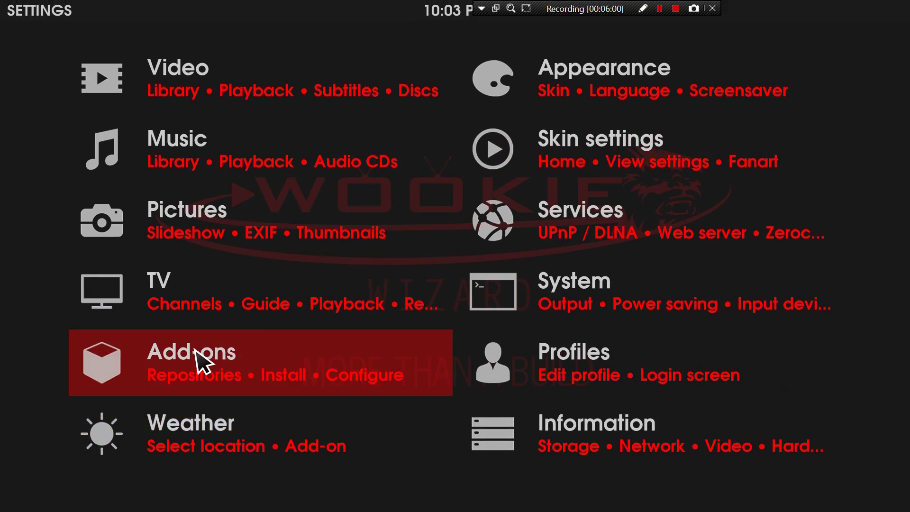
pyautogui.click(198, 360)
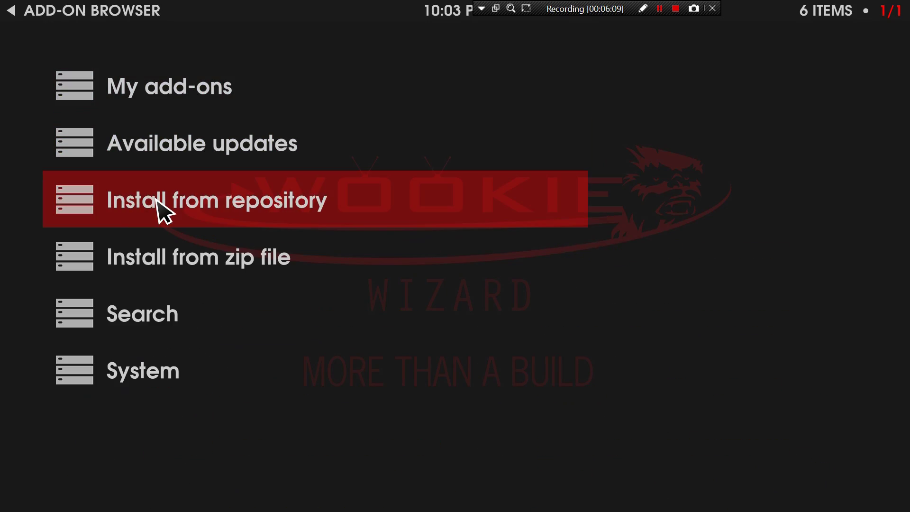
pyautogui.click(163, 209)
pyautogui.scroll(-2, 173, 258)
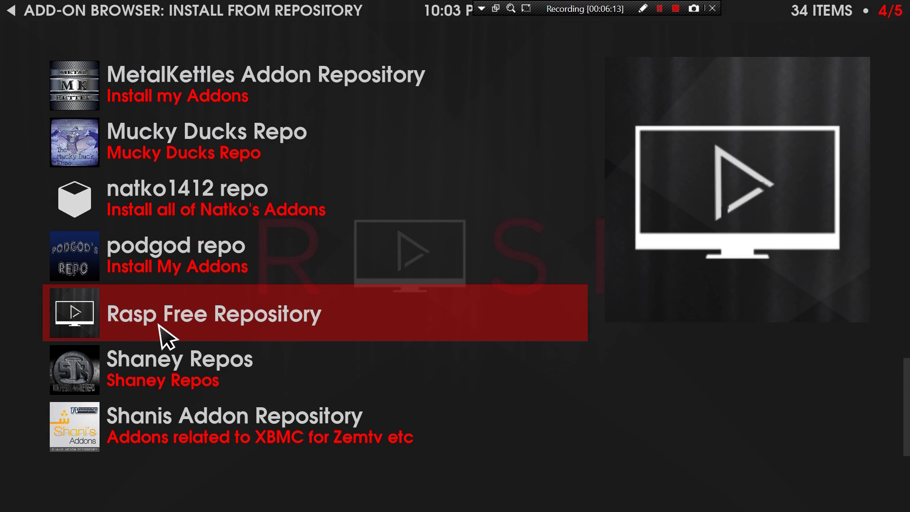
pyautogui.click(123, 216)
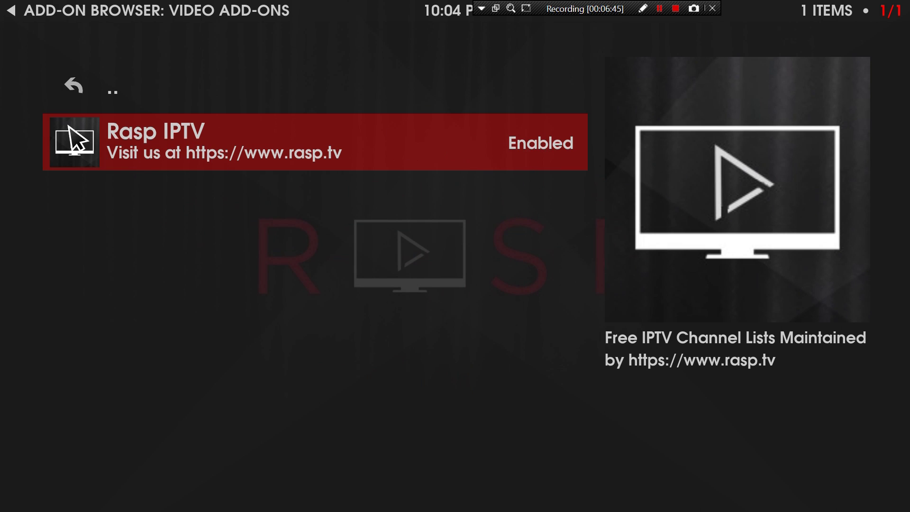
pyautogui.click(83, 100)
pyautogui.click(85, 100)
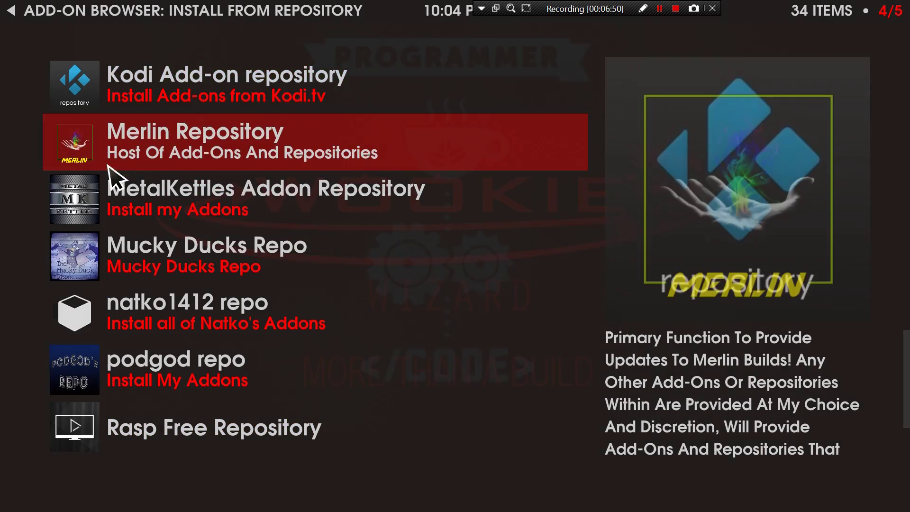
pyautogui.scroll(3, 142, 135)
pyautogui.scroll(3, 185, 121)
pyautogui.scroll(3, 356, 143)
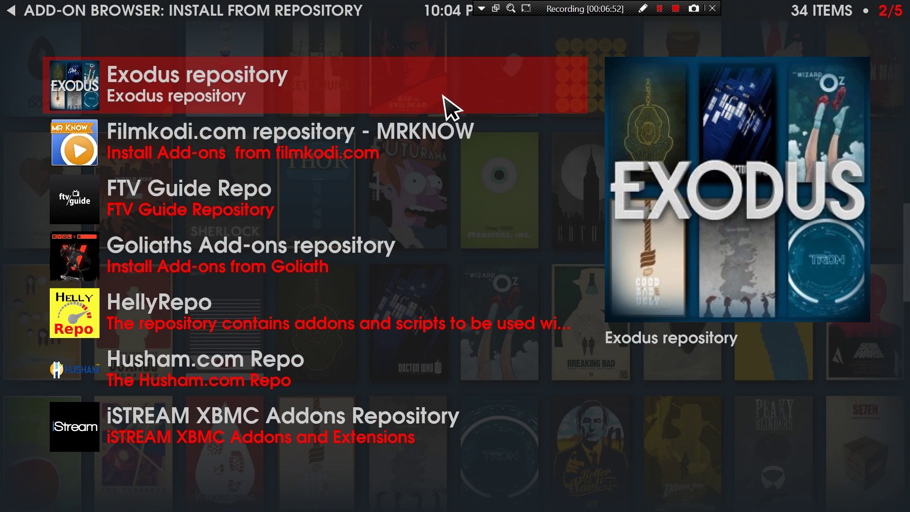
# Step: Back out of the add-on browser and Settings to the Kodi home screen
pyautogui.press('Escape')
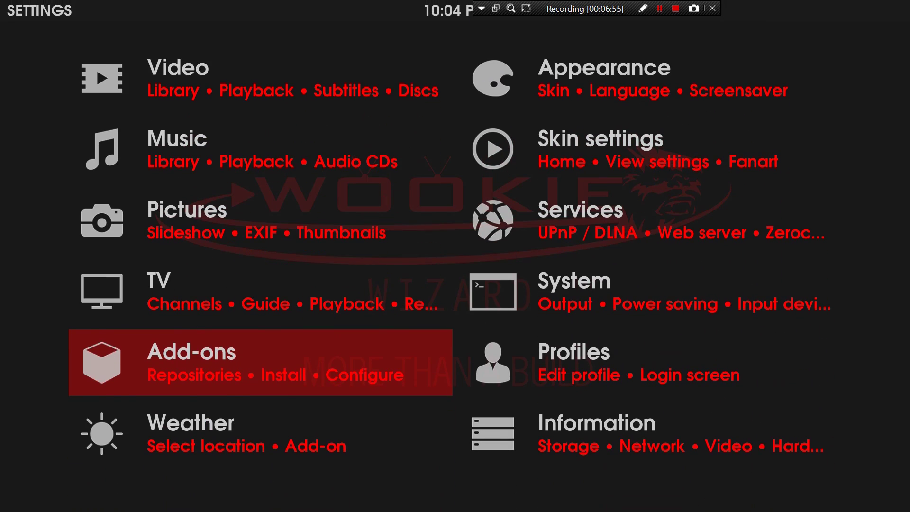
pyautogui.press('Escape')
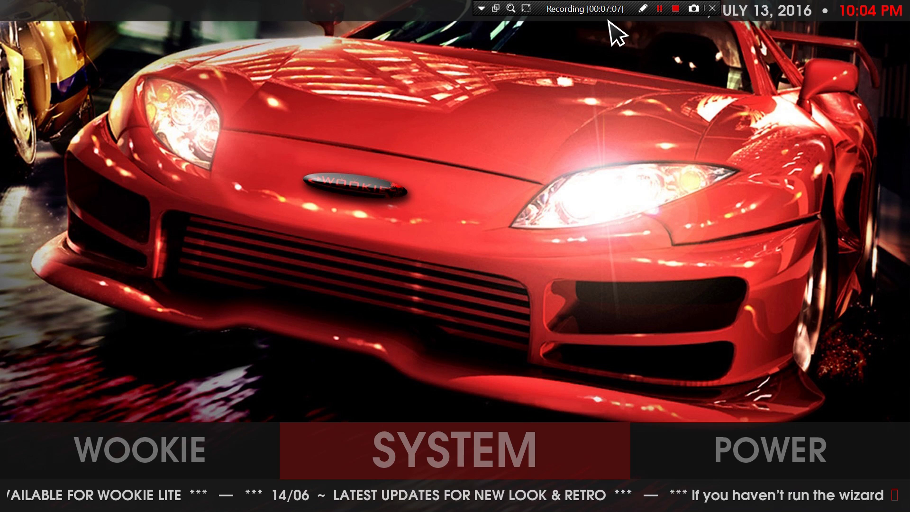